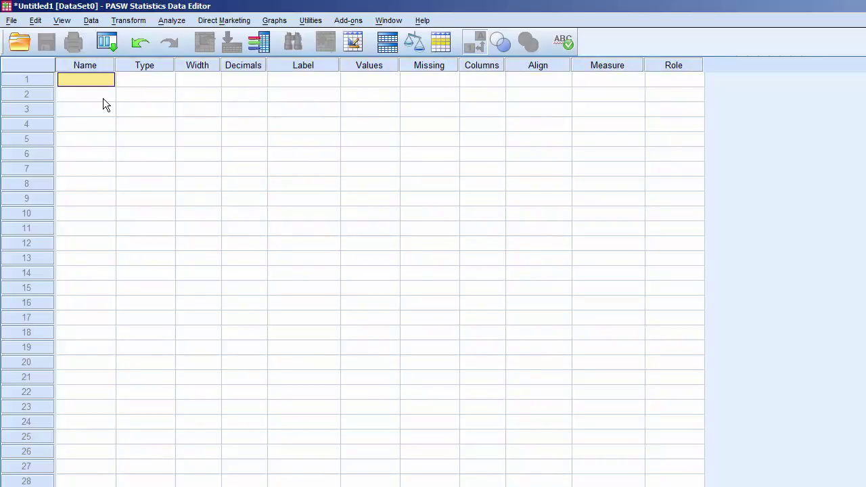
- Define the first variable as Gender, a numeric variable with 0 decimal places
type("Gender")
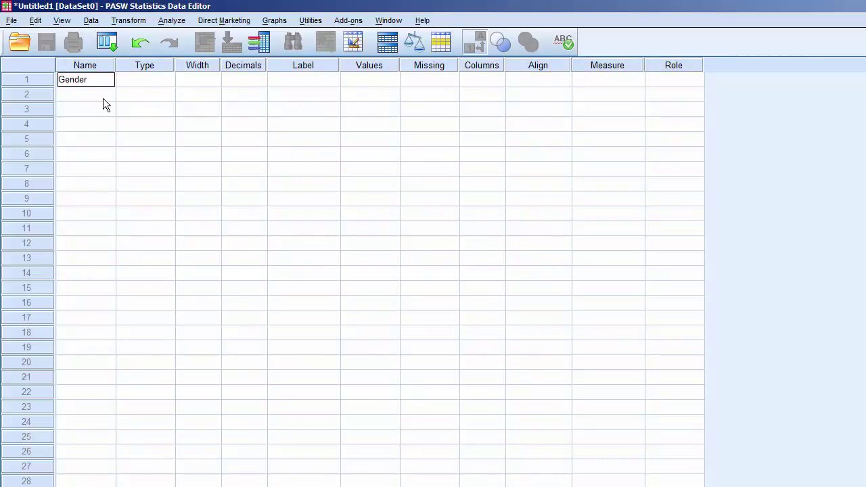
key("Return")
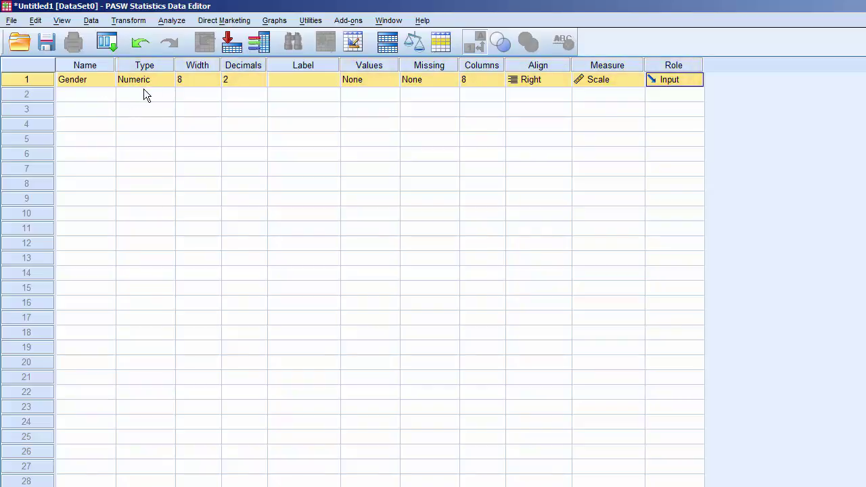
left_click(171, 82)
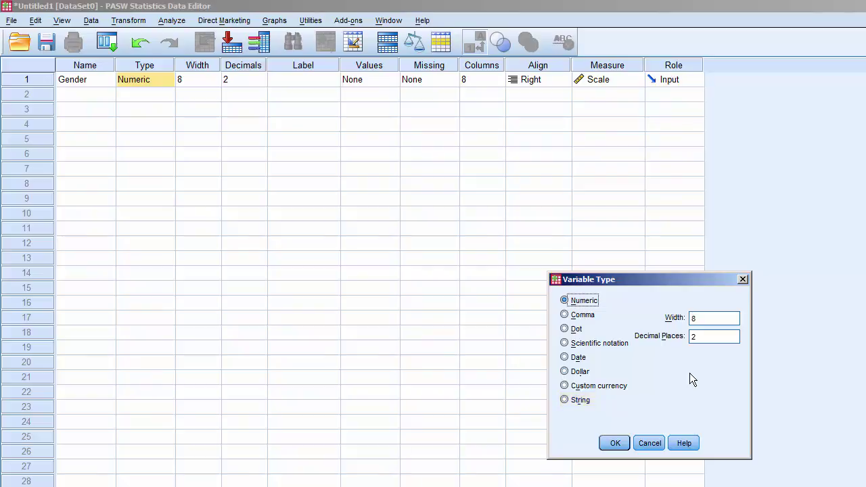
left_click(704, 337)
double_click(697, 337)
type("0")
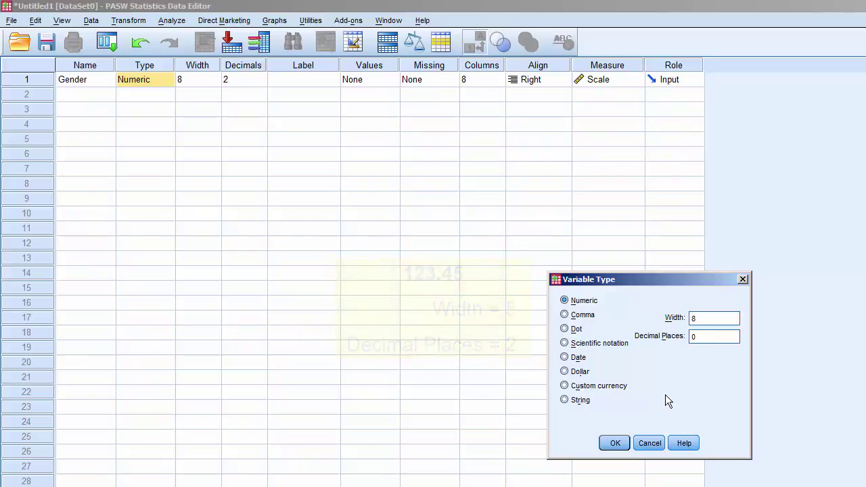
left_click(615, 443)
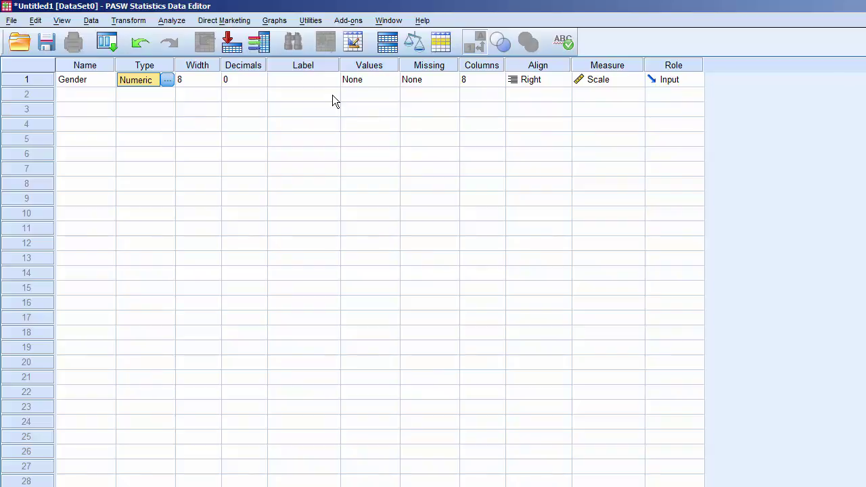
- Assign value labels to the Gender variable: 1 = Female and 2 = Male
double_click(395, 81)
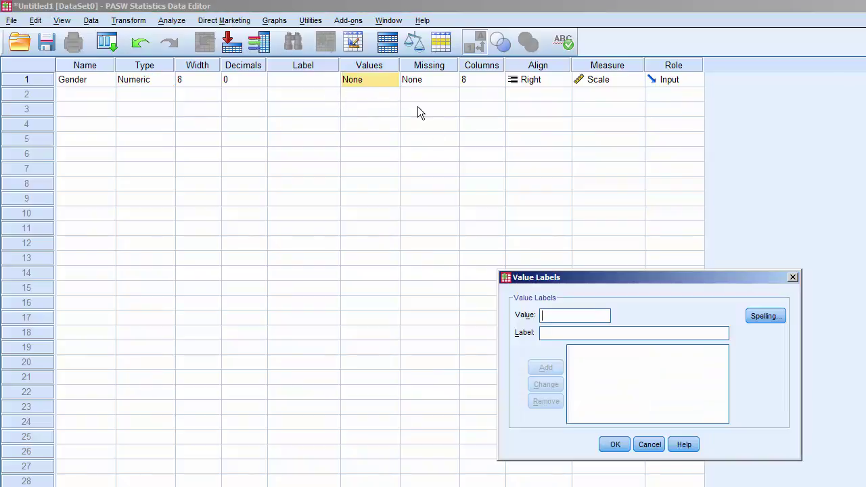
type("1")
left_click(602, 332)
type("F")
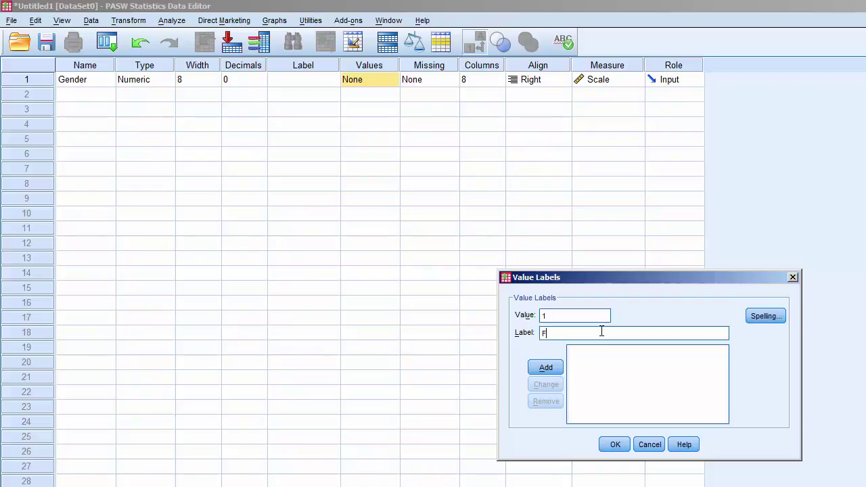
type("emale")
left_click(549, 367)
type("2")
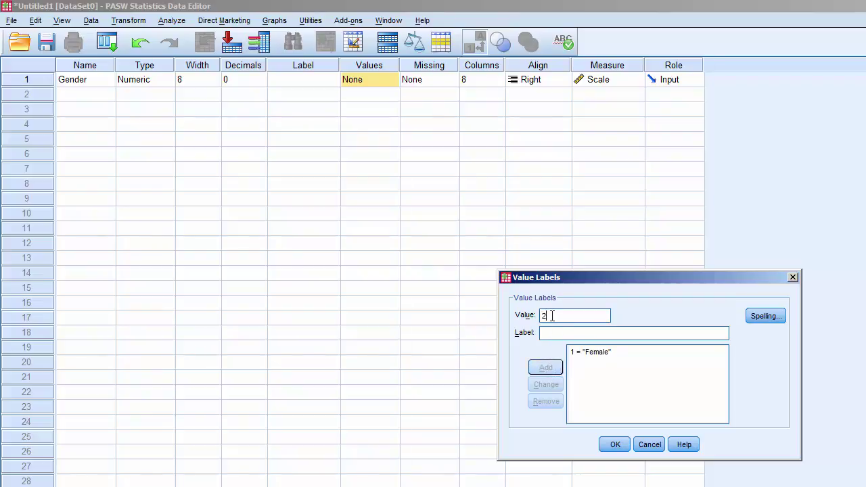
type("Male")
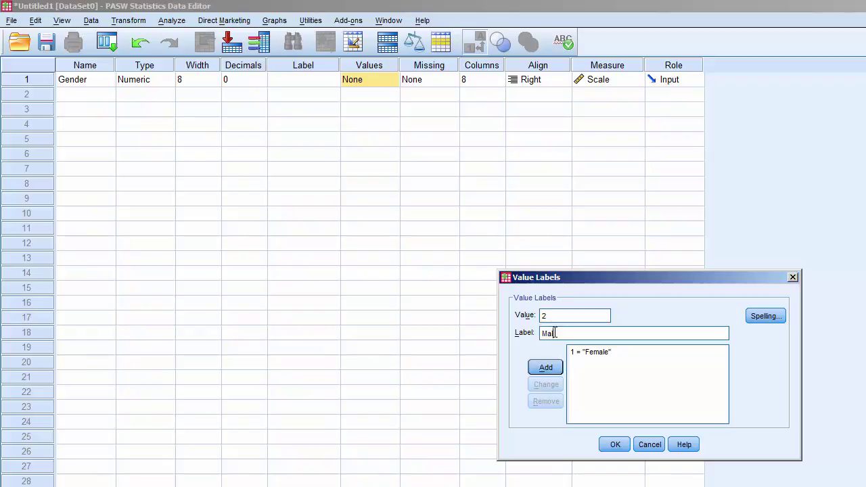
left_click(549, 367)
left_click(615, 445)
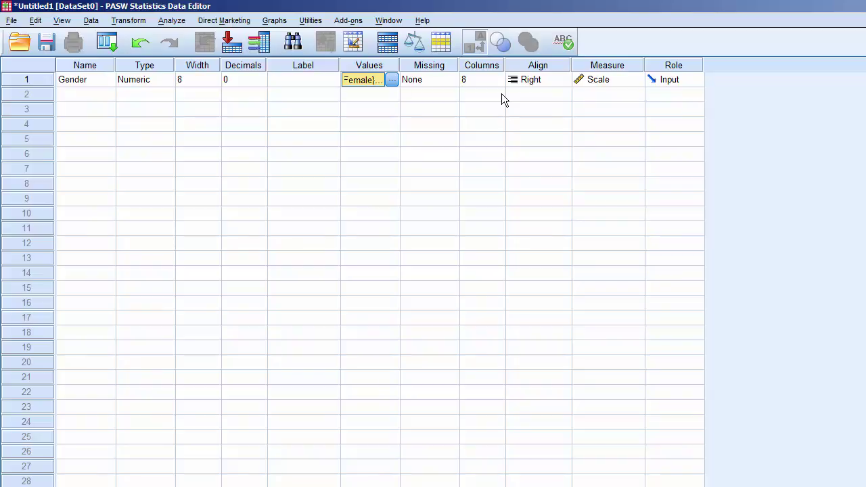
- Set the Gender variable's alignment to Left and its measurement level to Nominal
left_click(566, 78)
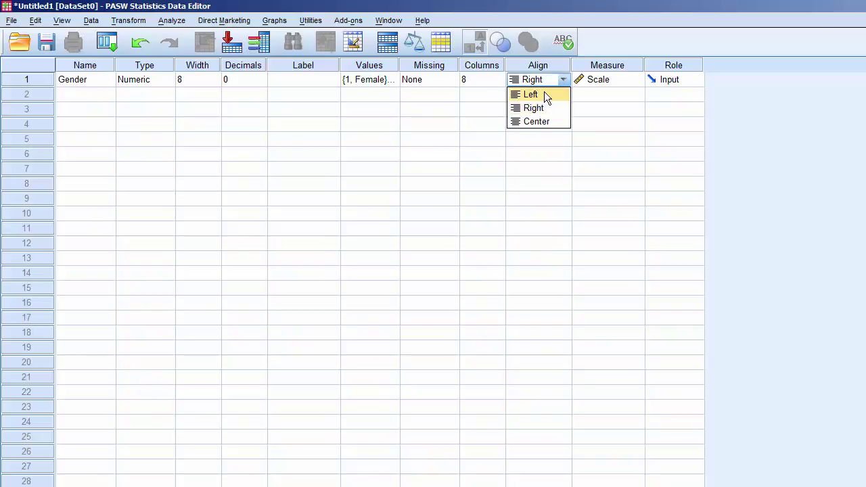
left_click(546, 96)
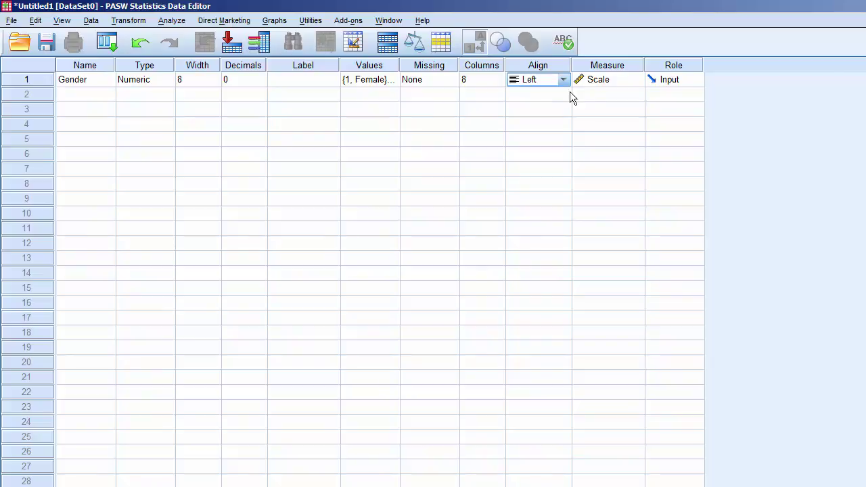
left_click(640, 79)
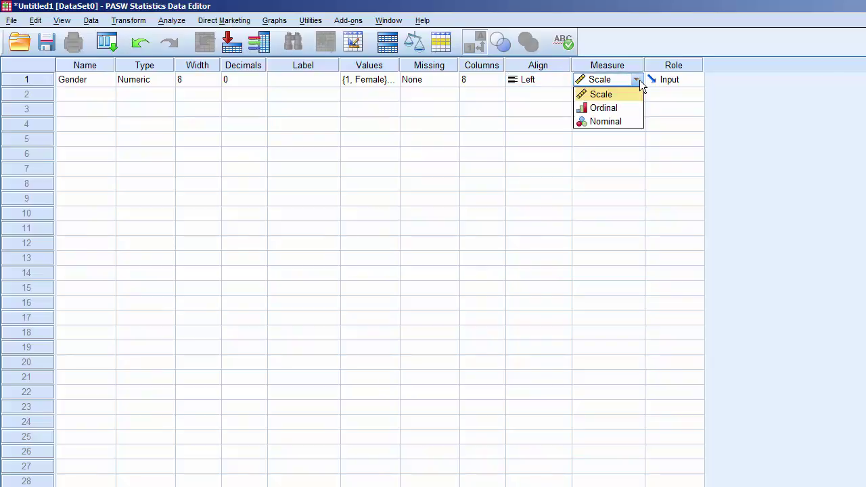
left_click(618, 120)
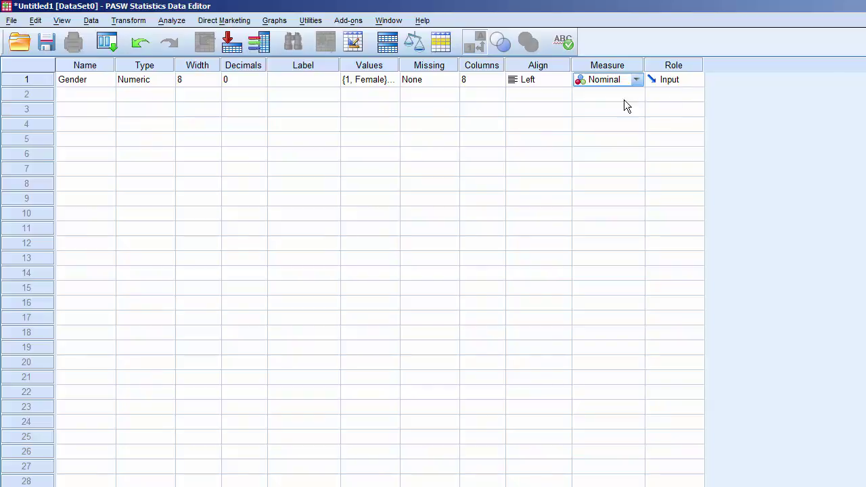
- Add a second variable named Age and reduce its decimals to 0
left_click(108, 99)
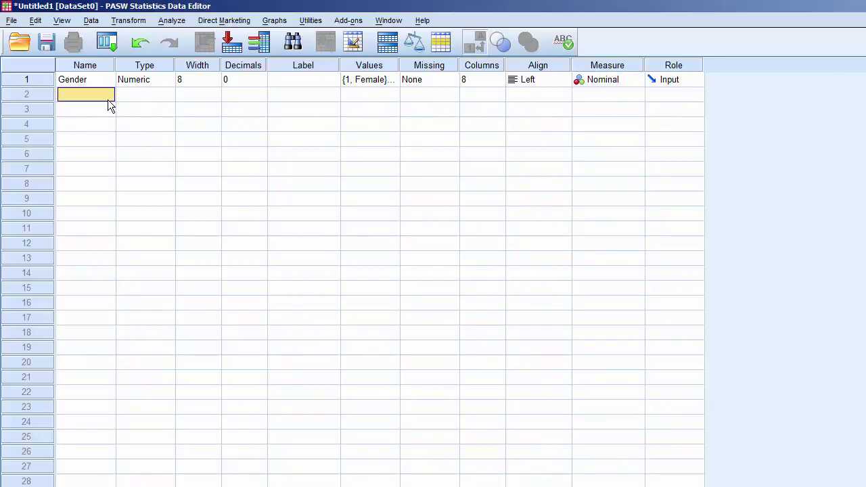
type("Age")
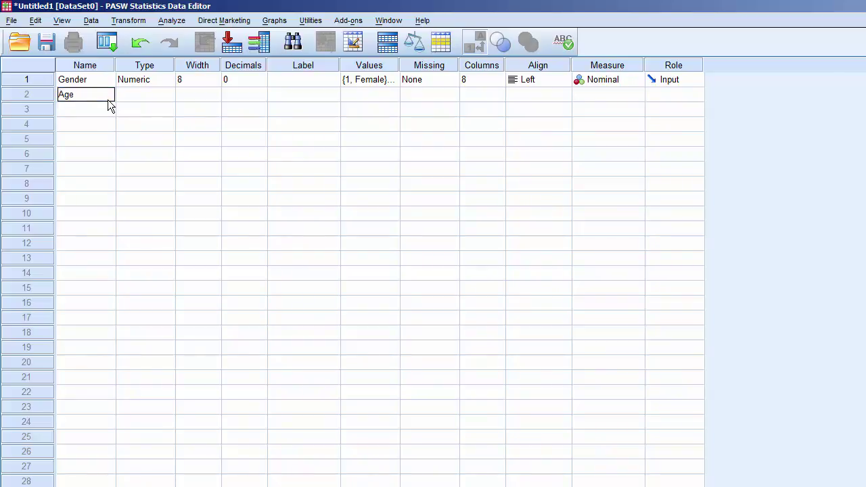
key("Return")
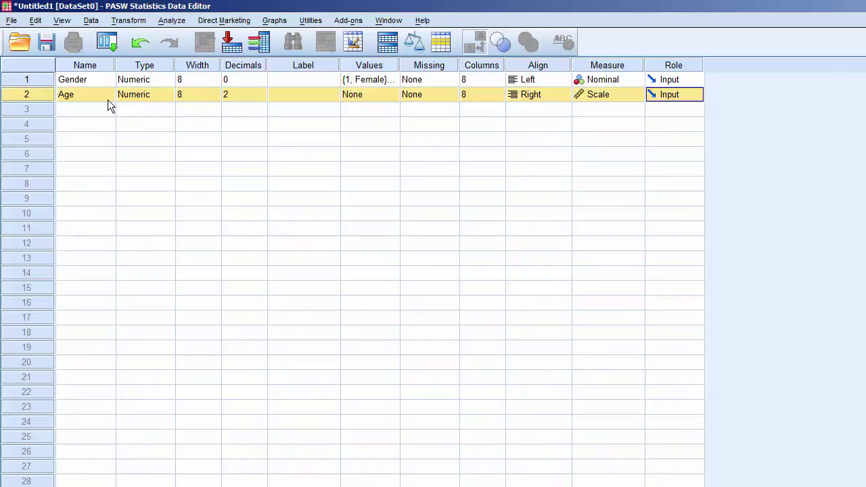
left_click(263, 97)
left_click(263, 97)
left_click(264, 97)
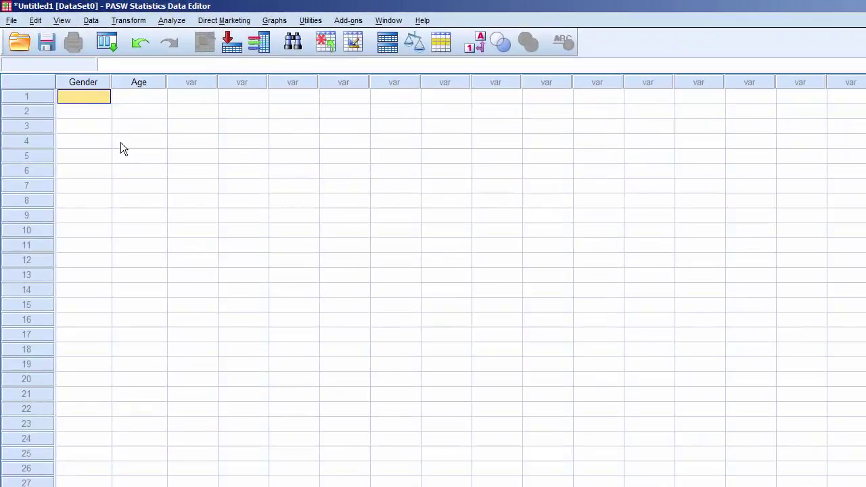
- Enter the first two cases in the data grid: Gender 2 with Age 24, and Gender 1 with Age 25
type("2")
key("Tab")
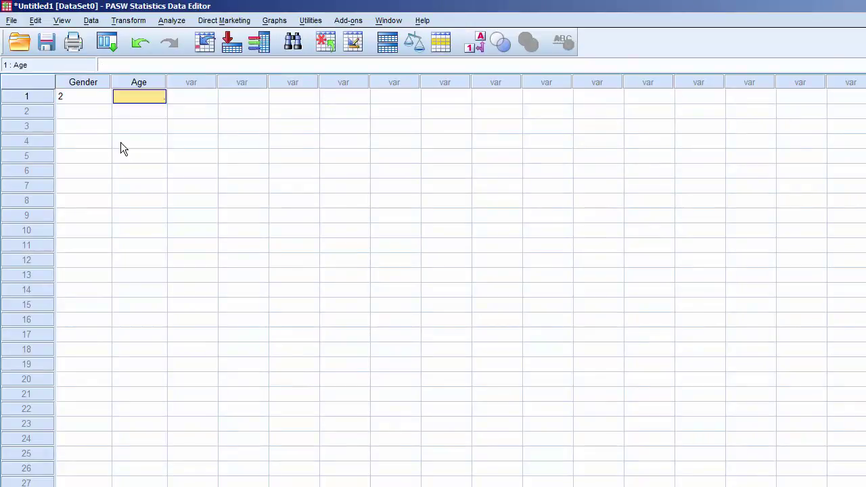
type("24")
key("Return")
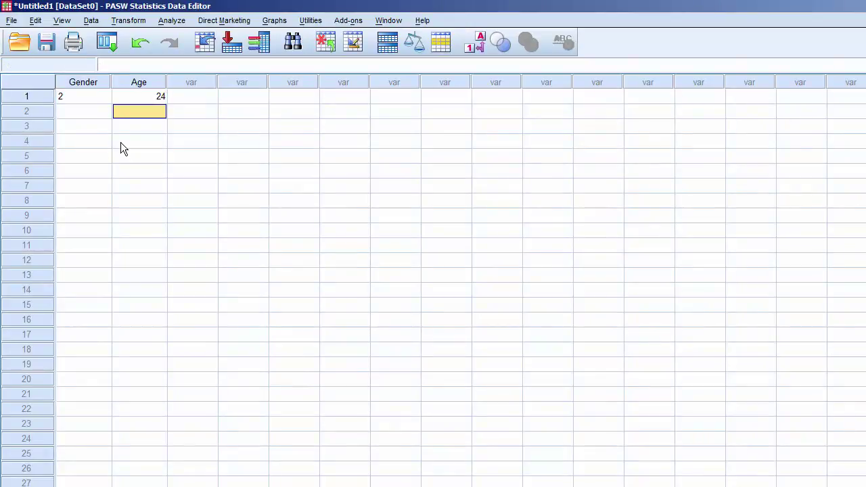
key("Left")
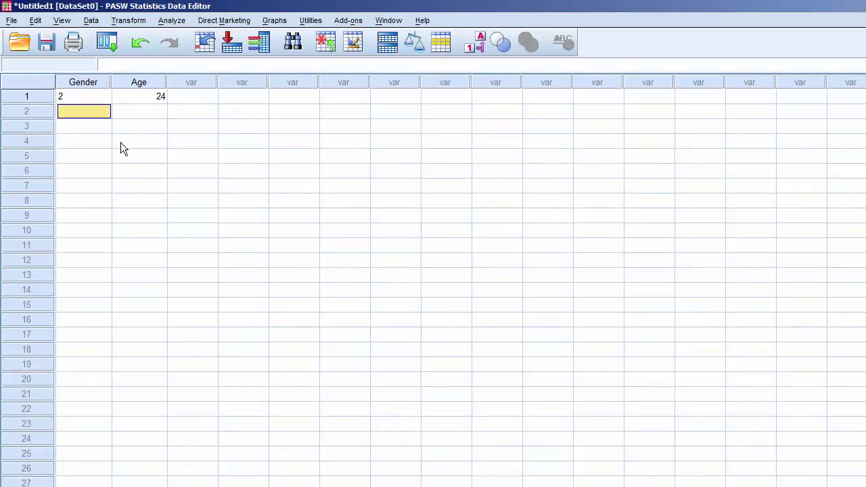
type("1")
key("Tab")
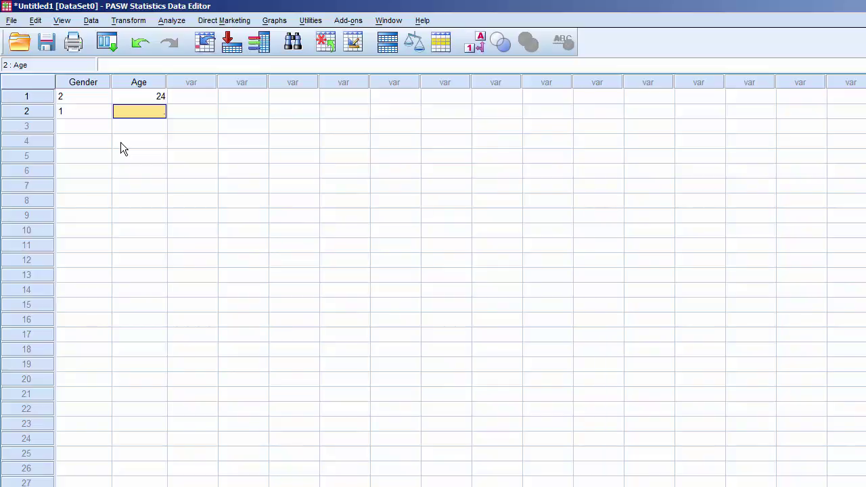
type("25")
key("Return")
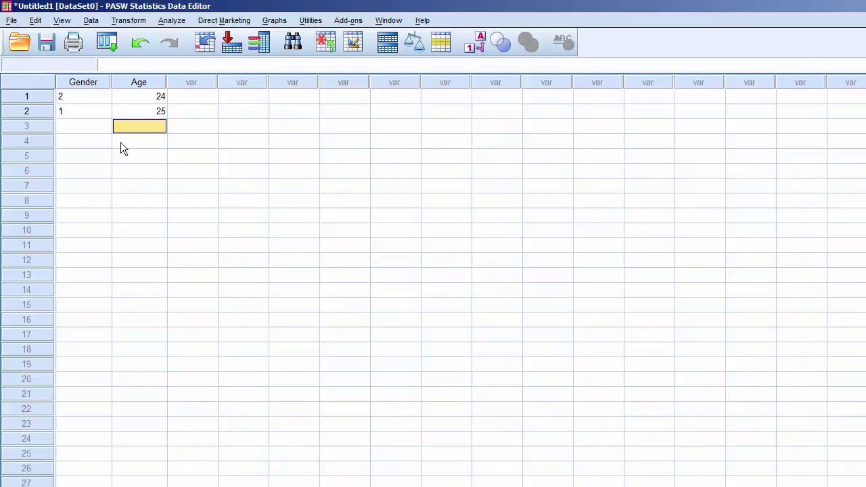
- Display value labels instead of codes and enter the third case with Gender Male and Age 31
left_click(479, 46)
left_click(108, 125)
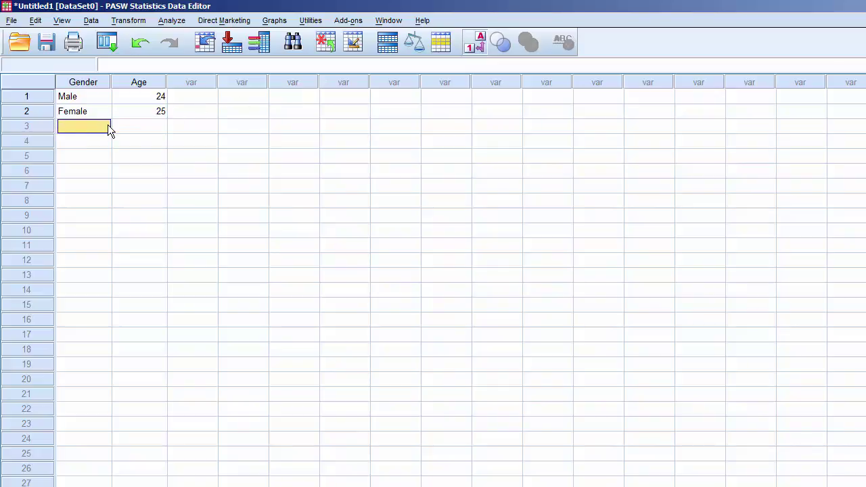
double_click(108, 124)
left_click(107, 126)
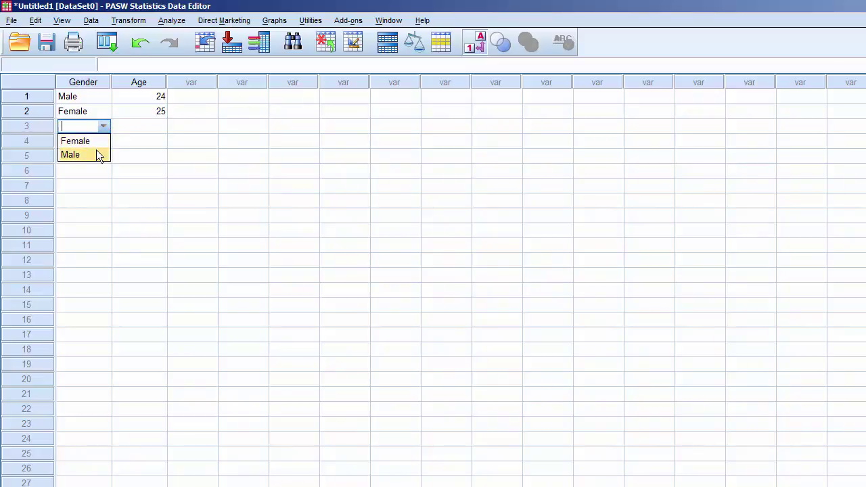
left_click(96, 153)
left_click(151, 128)
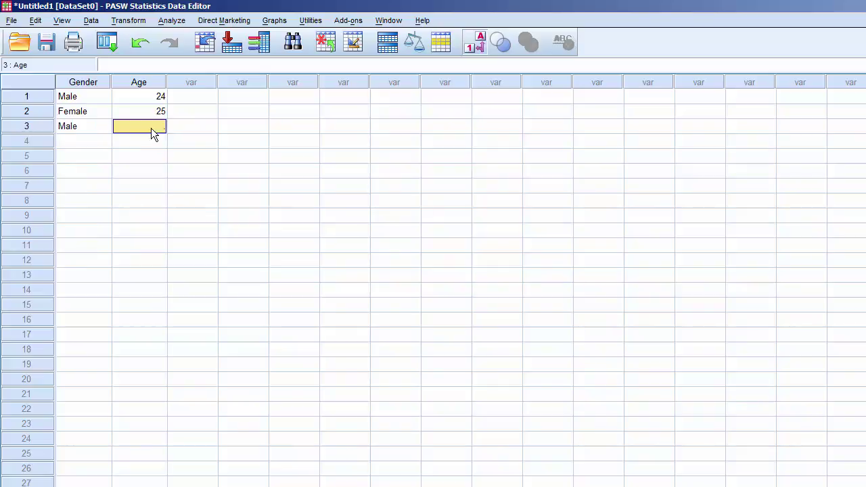
type("31")
- Enter the fourth case with Gender Male and Age 19
left_click(102, 143)
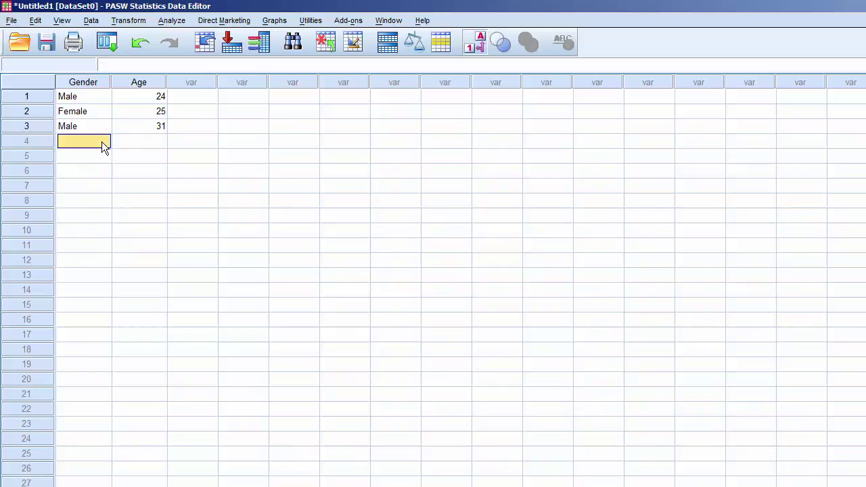
left_click(103, 141)
left_click(90, 170)
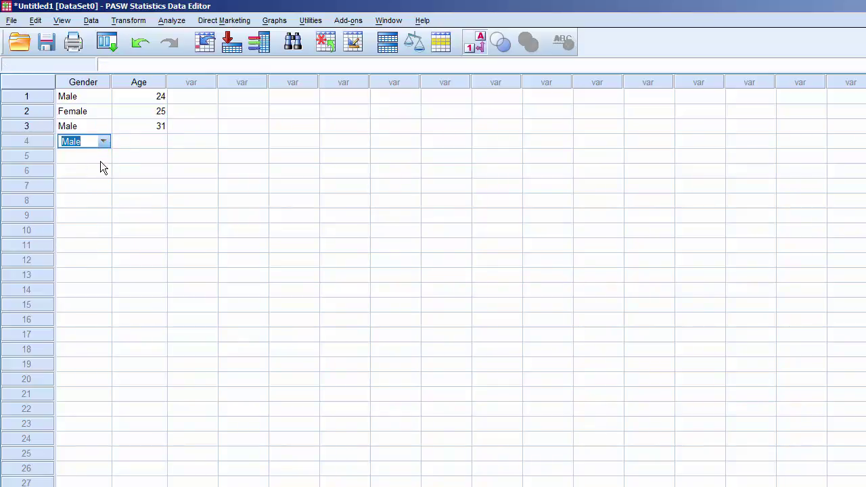
left_click(143, 141)
type("19")
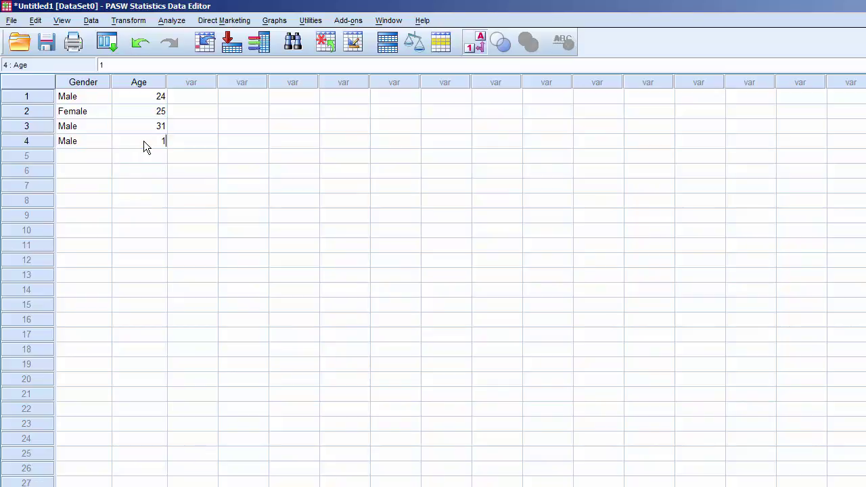
- Enter the fifth case with Gender Female and Age 27
left_click(107, 157)
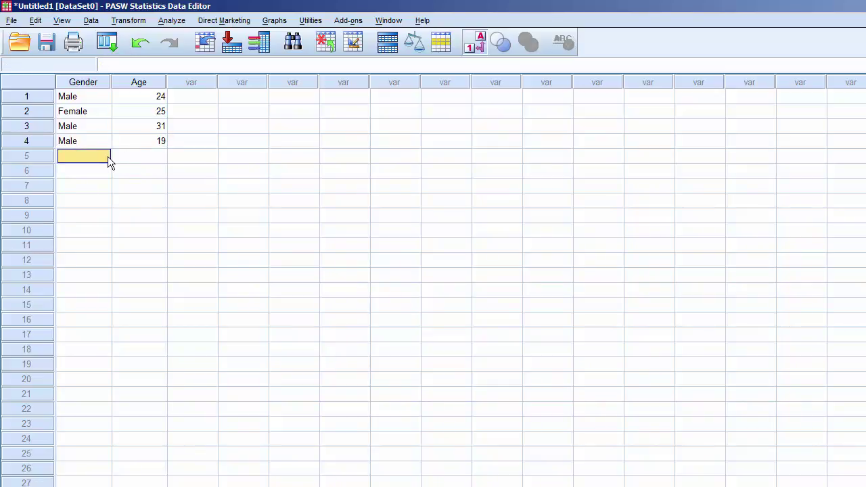
left_click(107, 157)
left_click(76, 170)
left_click(136, 155)
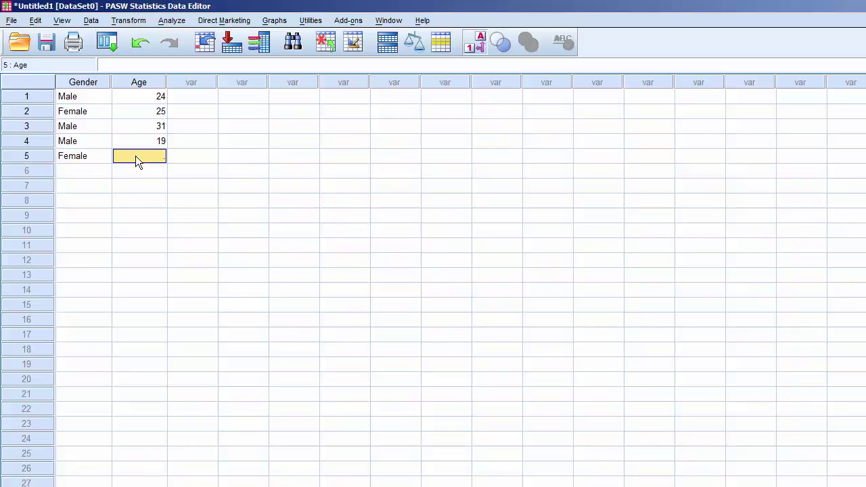
type("27")
- Toggle the Gender column between numeric codes and value labels to compare the two displays
left_click(480, 41)
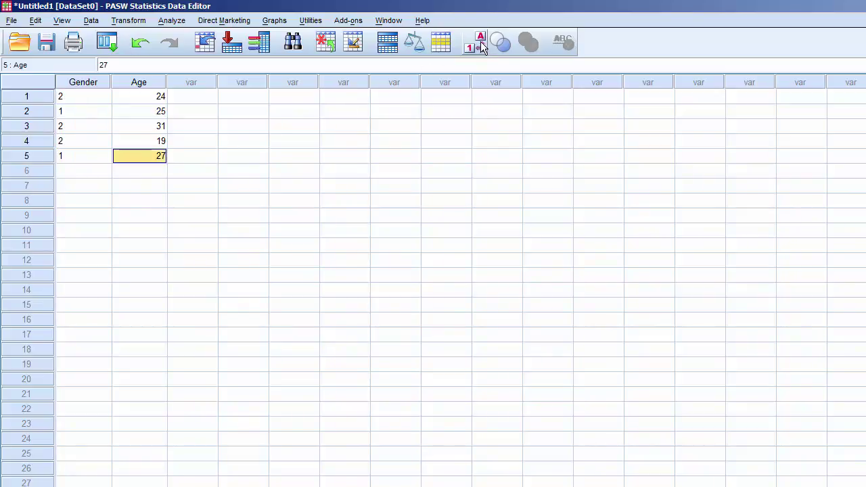
left_click(480, 41)
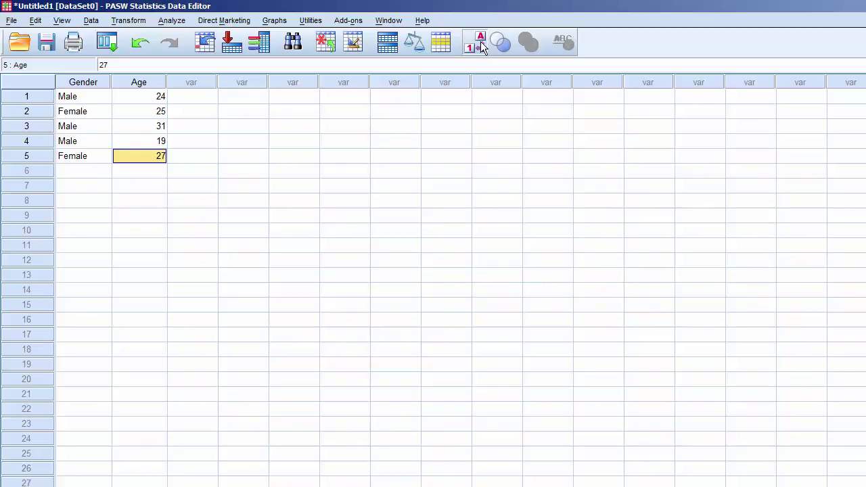
left_click(481, 41)
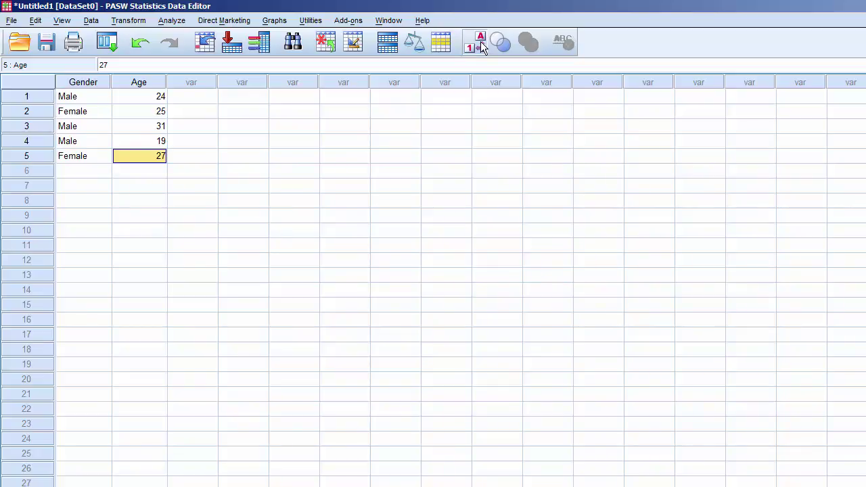